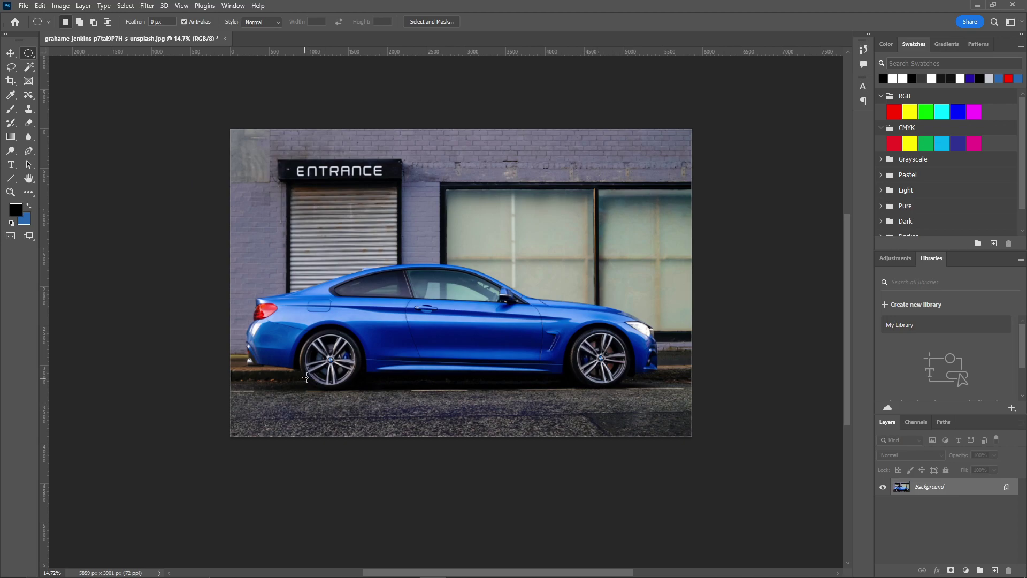
# Duplicate the Background layer twice and fully lock the lower of the two copies.
pyautogui.moveTo(903, 488); pyautogui.dragTo(994, 570)
pyautogui.moveTo(935, 486); pyautogui.dragTo(994, 571)
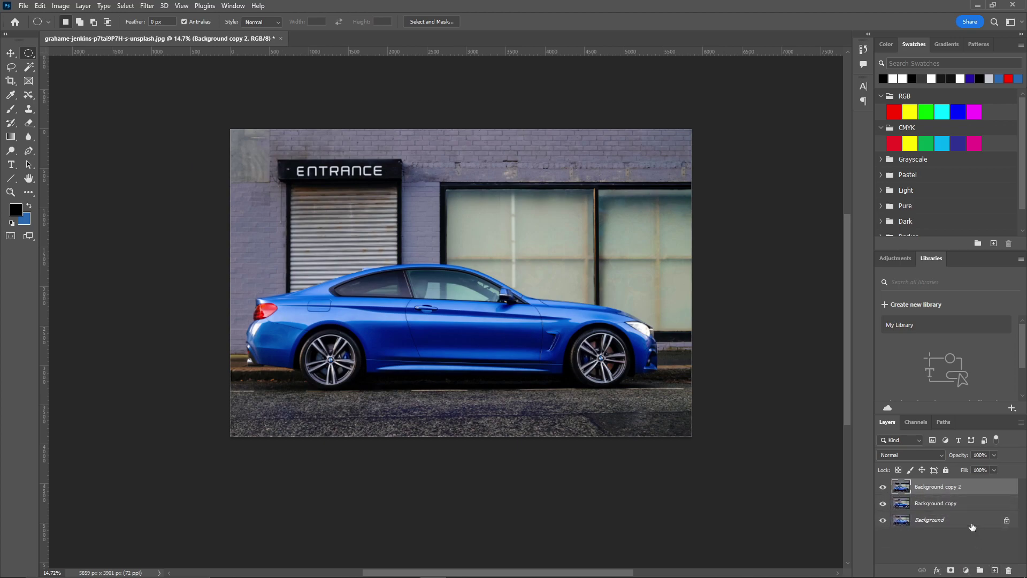
pyautogui.click(953, 504)
pyautogui.click(946, 470)
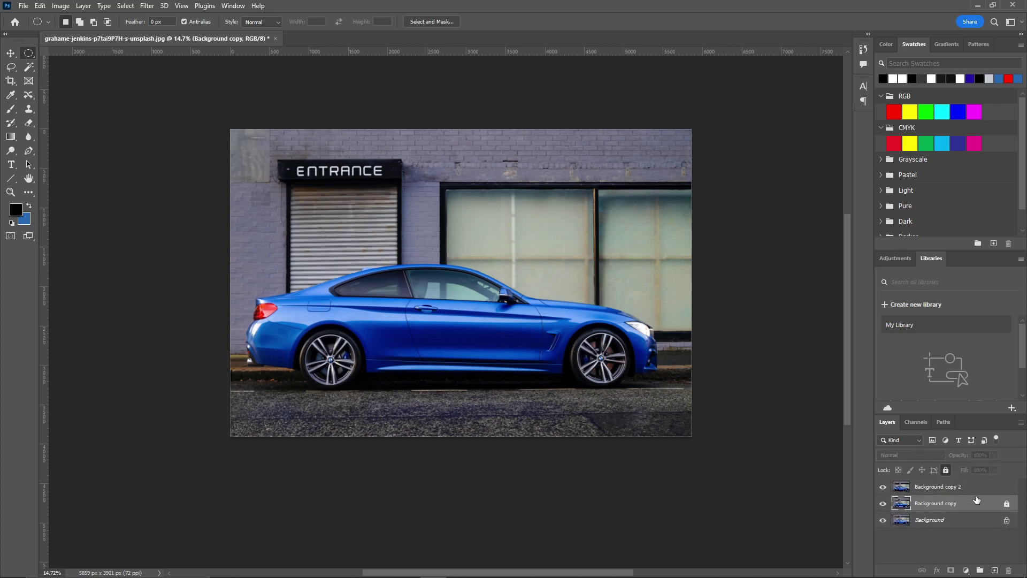
# Start the Spin Blur filter on the topmost layer copy and delete the initial blur pin over the car's window.
pyautogui.click(956, 487)
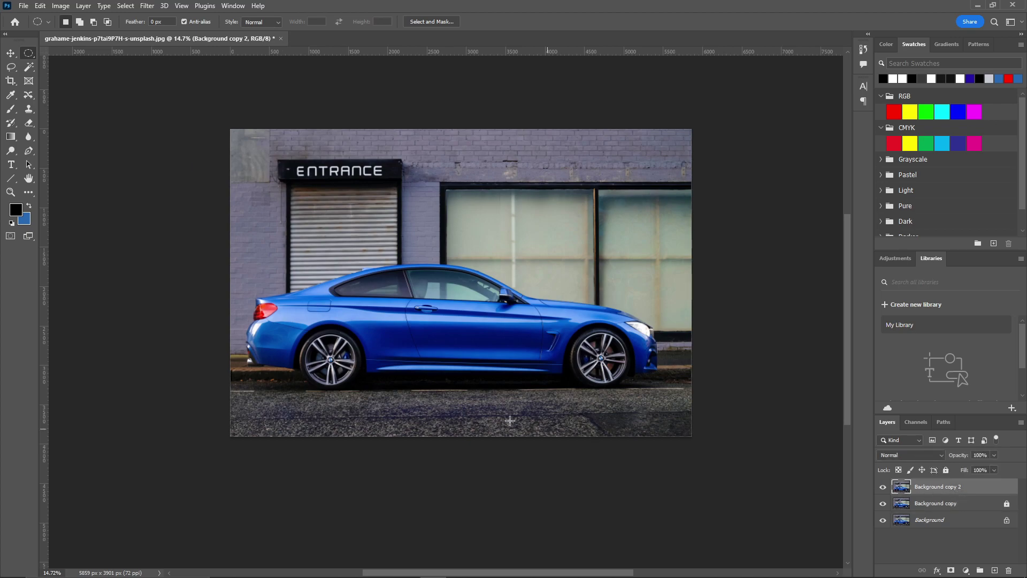
pyautogui.click(148, 5)
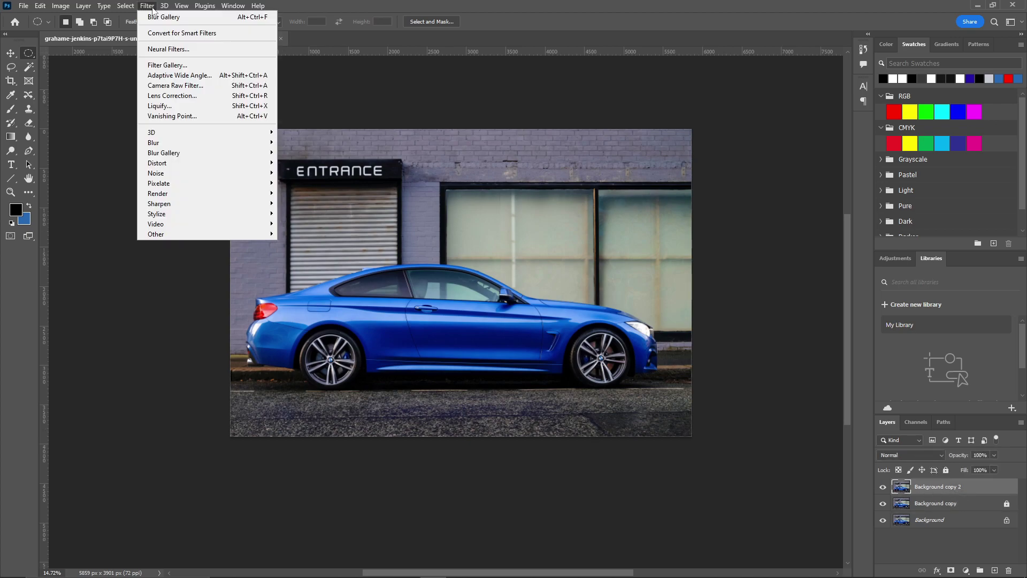
pyautogui.moveTo(187, 154)
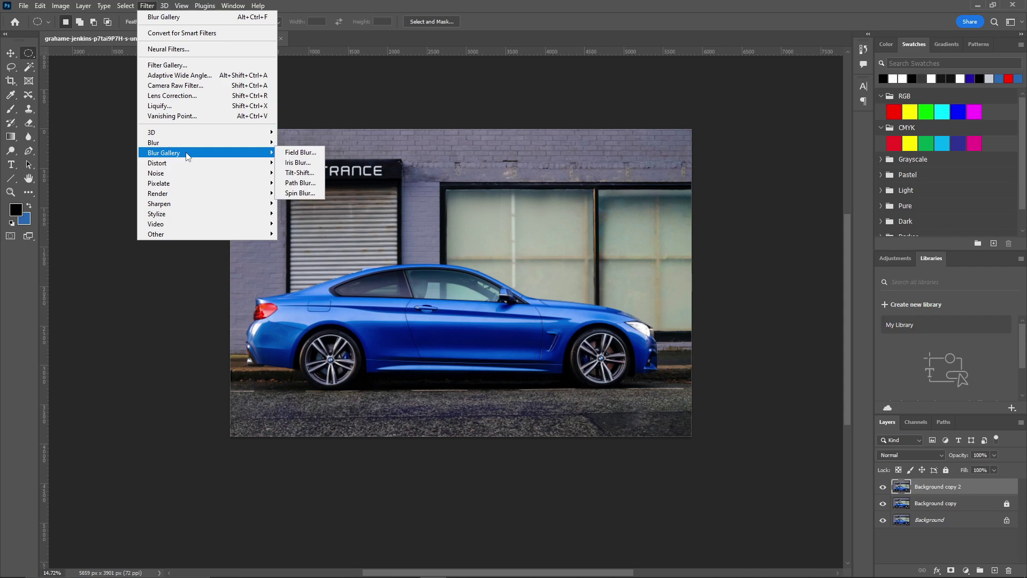
pyautogui.click(302, 193)
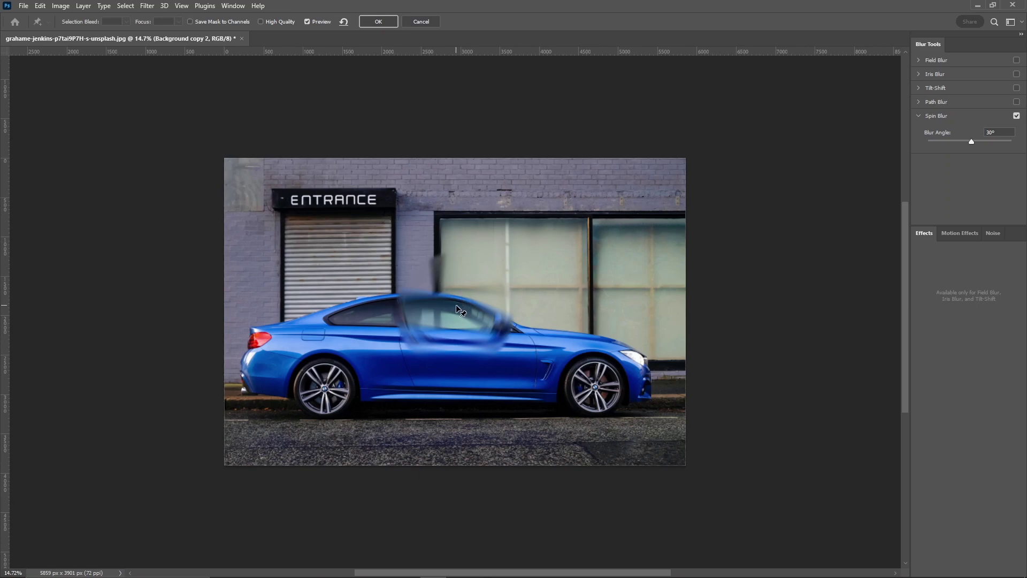
pyautogui.press('Delete')
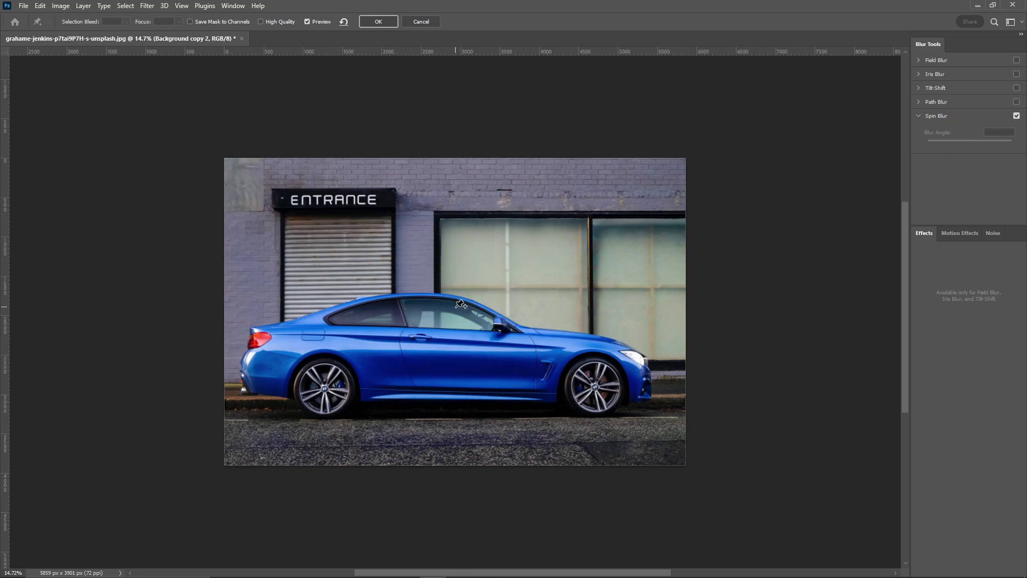
# Add spin blurs centred on the front and rear wheels, set the rear one's blur angle to 18°, and apply the filter.
pyautogui.click(599, 384)
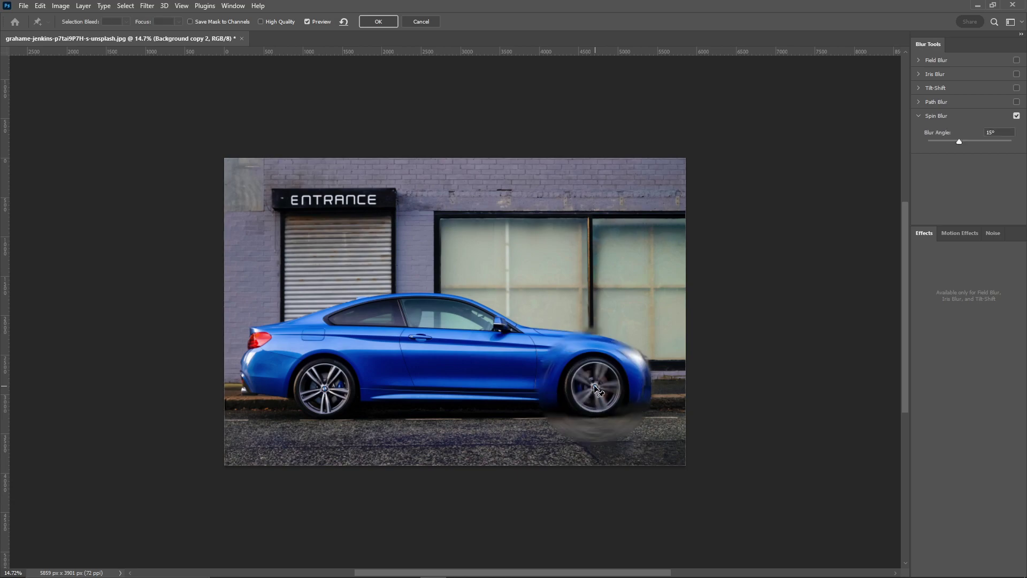
pyautogui.click(328, 384)
pyautogui.click(1000, 135)
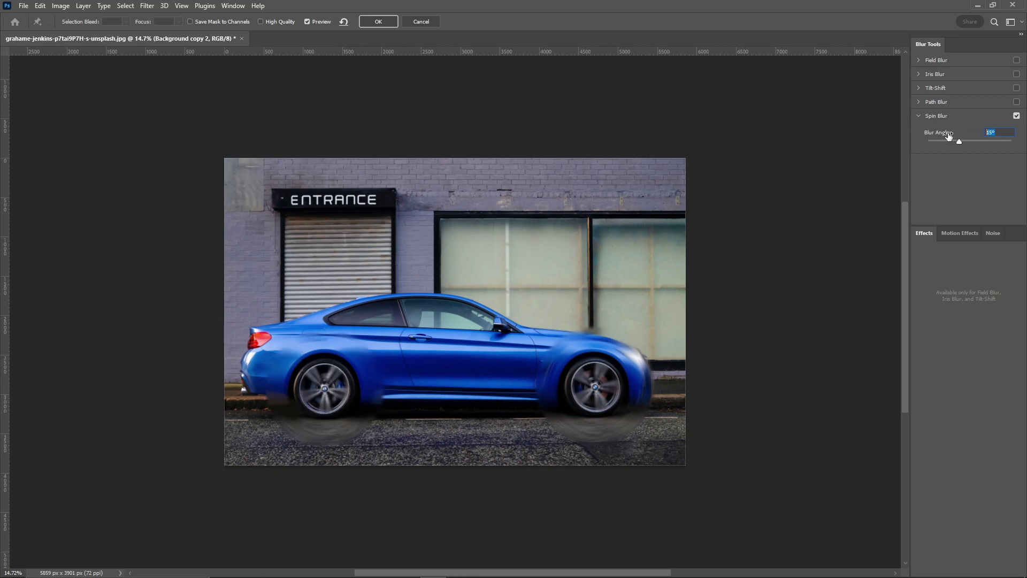
pyautogui.write('18')
pyautogui.click(373, 23)
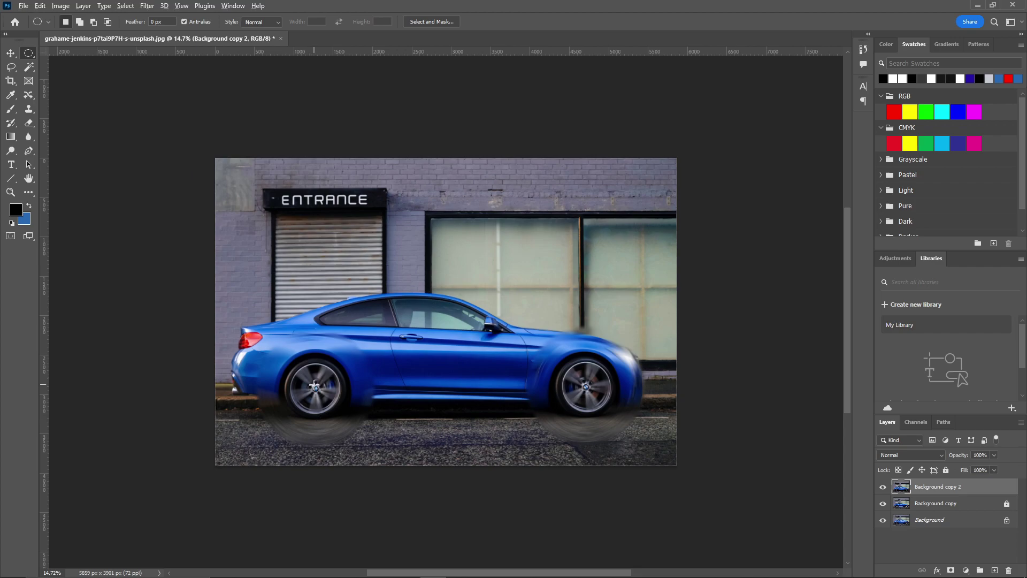
# Draw an elliptical selection around the outer edge of the rear tyre, centred on the wheel hub.
pyautogui.scroll(5, 314, 385)
pyautogui.scroll(2, 318, 386)
pyautogui.moveTo(320, 401); pyautogui.dragTo(593, 495)
pyautogui.scroll(-6, 584, 390)
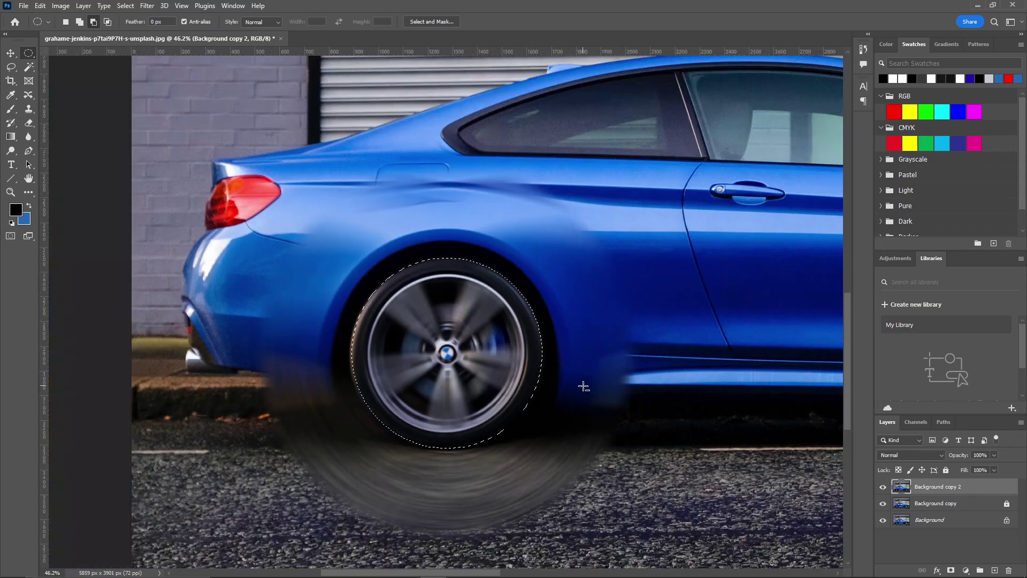
pyautogui.moveTo(733, 381); pyautogui.dragTo(321, 374)
pyautogui.scroll(5, 465, 327)
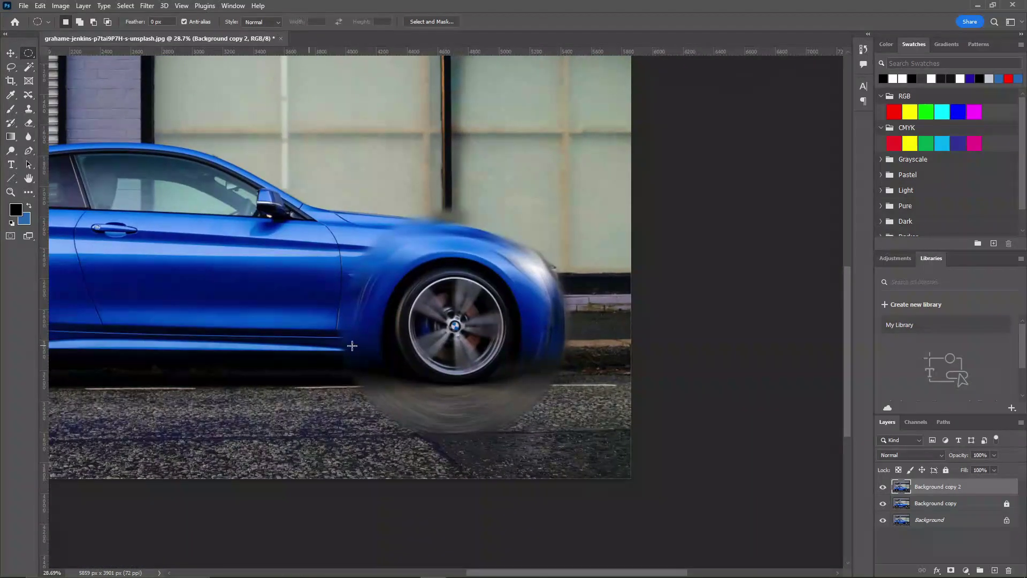
pyautogui.scroll(3, 448, 332)
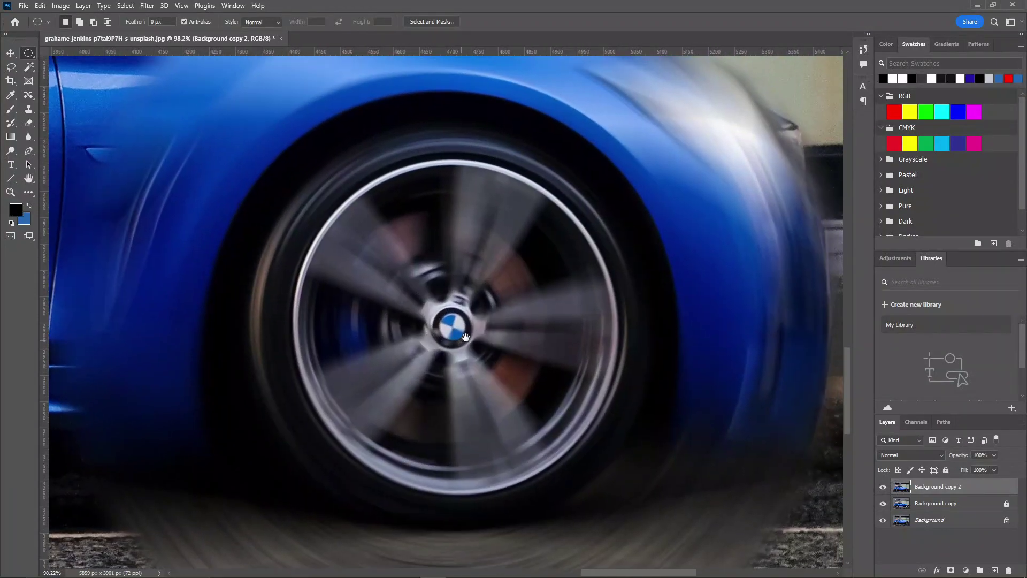
pyautogui.moveTo(453, 327); pyautogui.dragTo(729, 556)
pyautogui.hotkey('alt', 'shift')
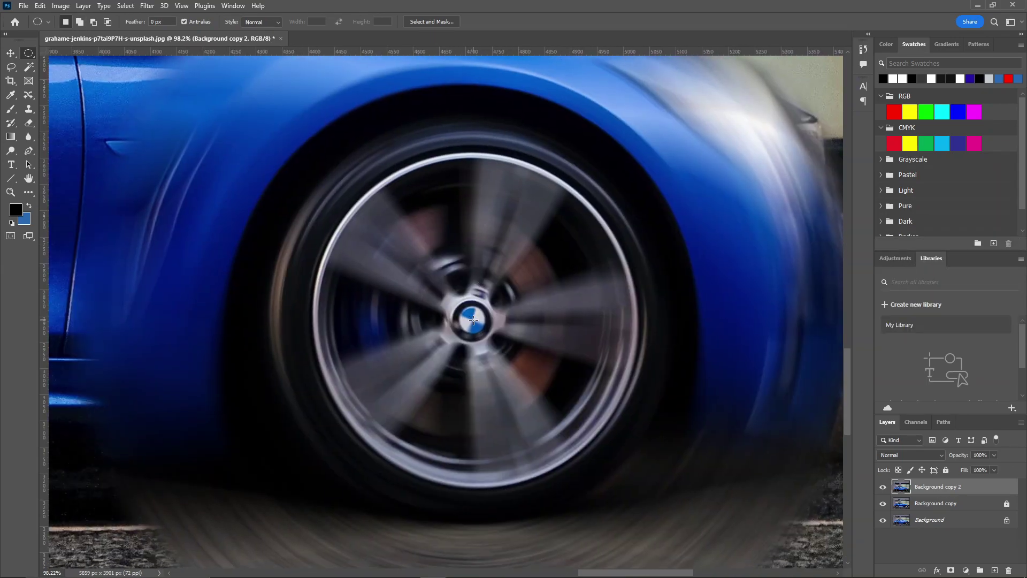
pyautogui.moveTo(471, 320); pyautogui.dragTo(771, 516)
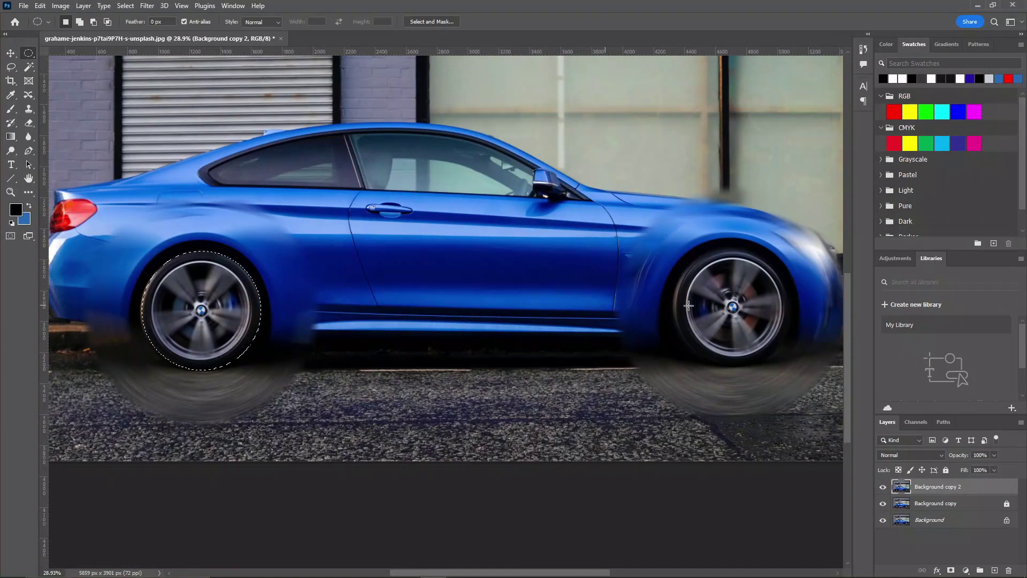
# Add an elliptical selection around the front tyre and mask the blurred layer so that it shows only both wheels.
pyautogui.scroll(5, 620, 297)
pyautogui.moveTo(461, 324); pyautogui.dragTo(681, 488)
pyautogui.scroll(-3, 535, 382)
pyautogui.scroll(-4, 536, 385)
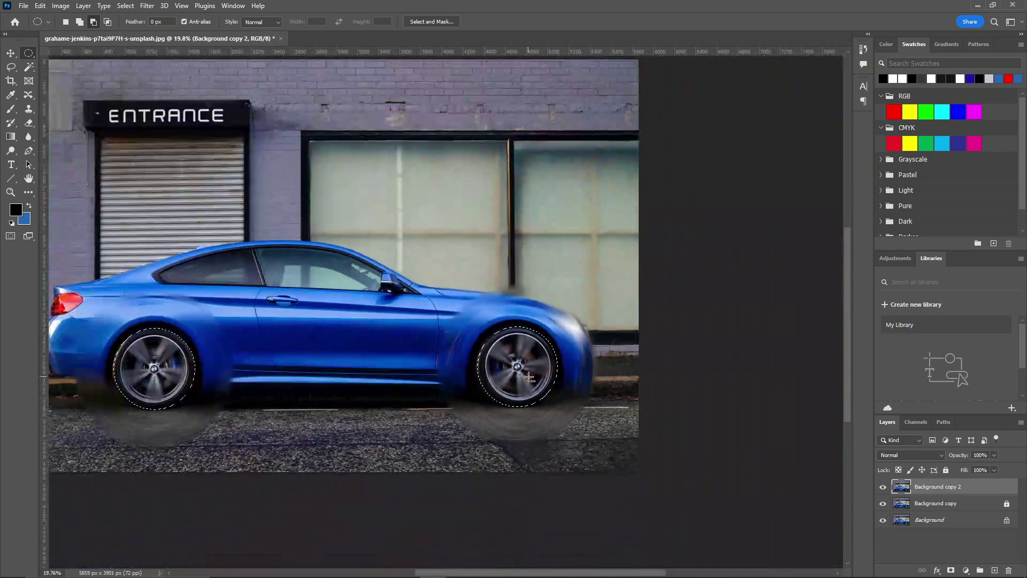
pyautogui.moveTo(376, 349); pyautogui.dragTo(472, 348)
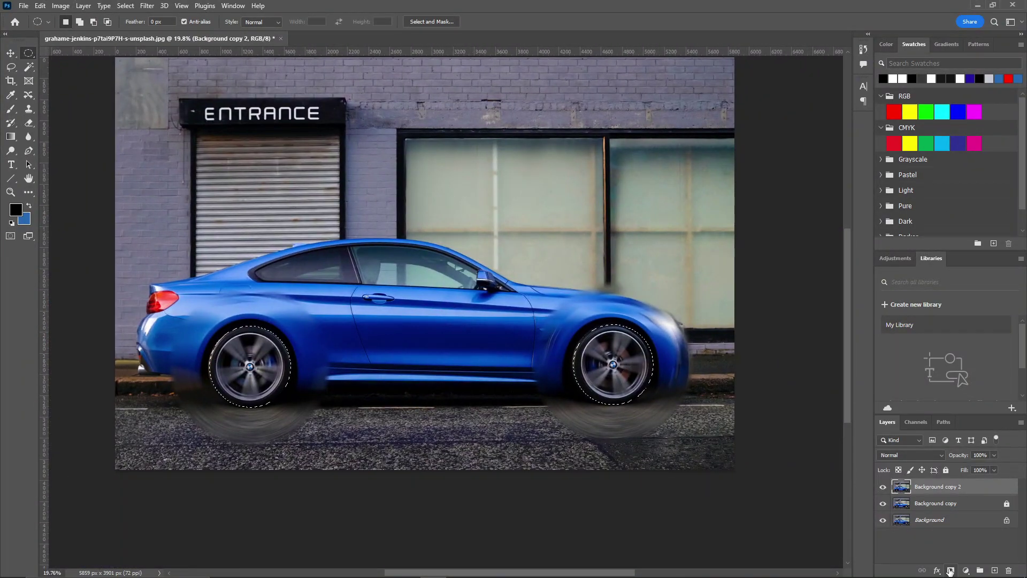
pyautogui.click(955, 574)
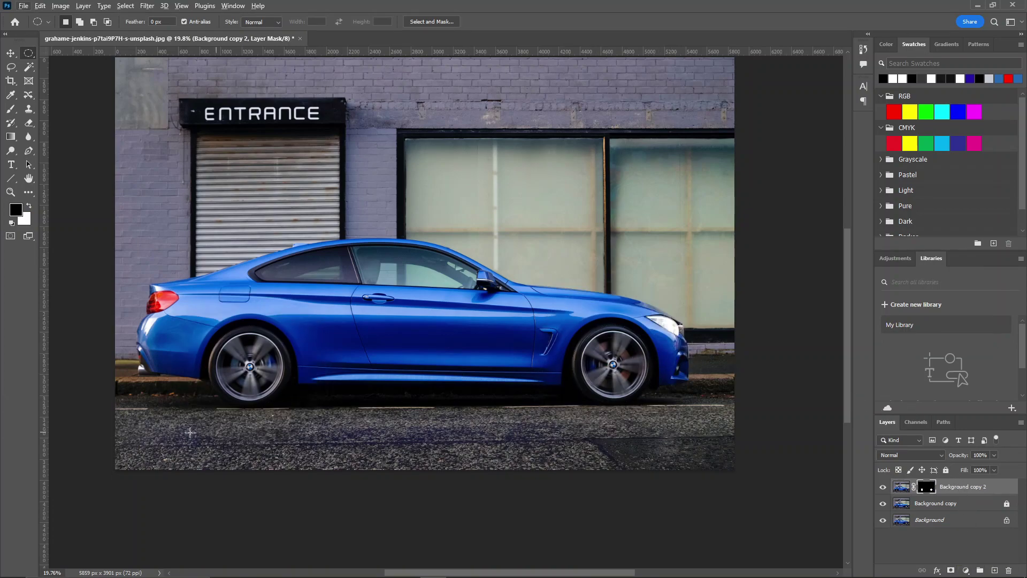
# Paint white on the layer mask around the rear tyre's edge with the Brush tool at 23% flow.
pyautogui.scroll(6, 223, 416)
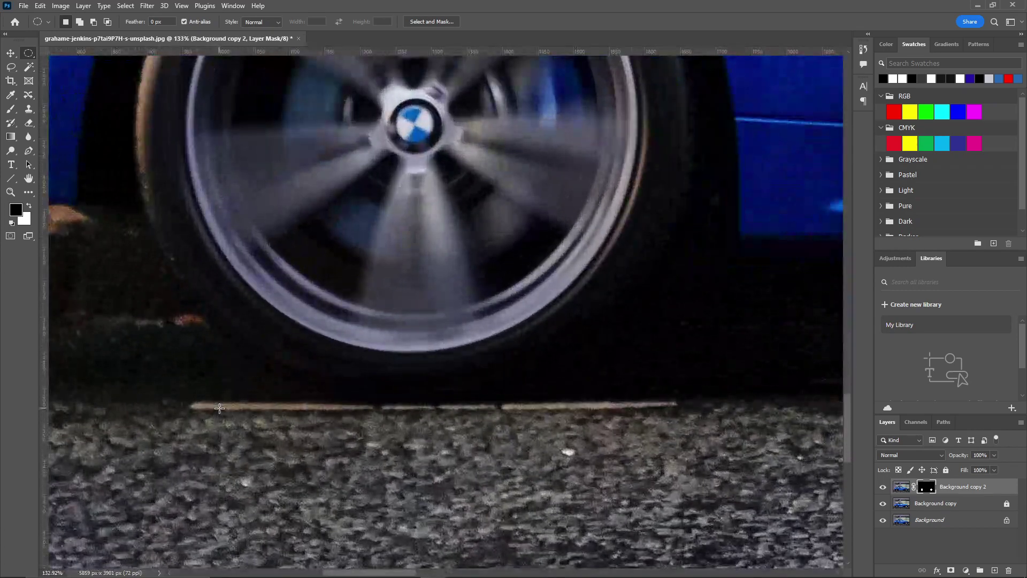
pyautogui.moveTo(499, 289); pyautogui.dragTo(583, 444)
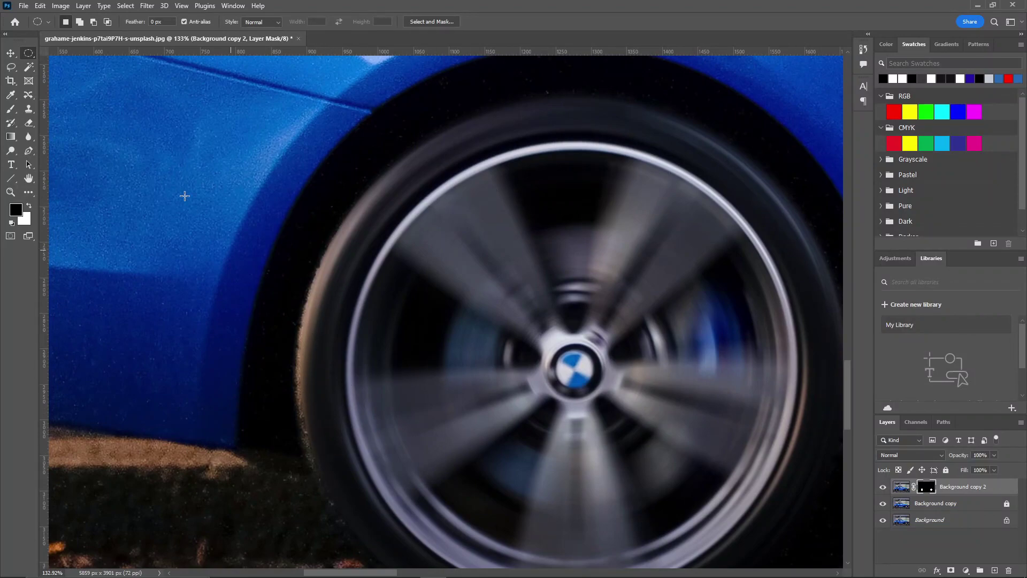
pyautogui.click(11, 109)
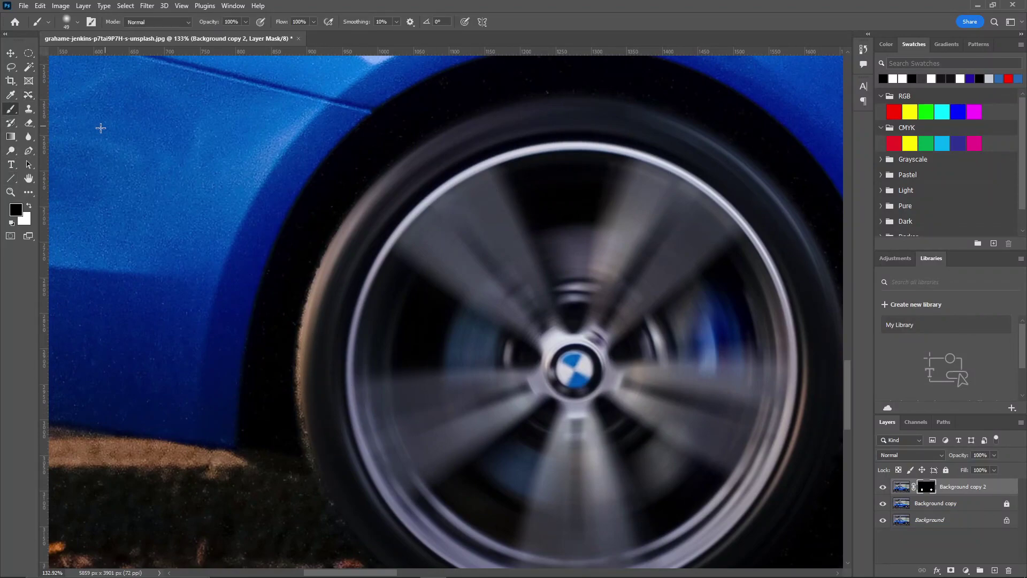
pyautogui.moveTo(298, 22); pyautogui.dragTo(240, 29)
pyautogui.press('x')
pyautogui.moveTo(588, 313); pyautogui.dragTo(312, 145)
pyautogui.moveTo(727, 161); pyautogui.dragTo(472, 164)
# Refine the layer mask around the front tyre's edge with the same white brush.
pyautogui.hscroll(10, 669, 190)
pyautogui.moveTo(669, 190); pyautogui.dragTo(339, 286)
pyautogui.scroll(3, 321, 344)
pyautogui.moveTo(318, 366)
pyautogui.mouseDown()
pyautogui.moveTo(332, 268)
pyautogui.moveTo(315, 318)
pyautogui.moveTo(330, 228)
pyautogui.moveTo(330, 295)
pyautogui.moveTo(345, 206)
pyautogui.mouseUp()
pyautogui.scroll(3, 345, 206)
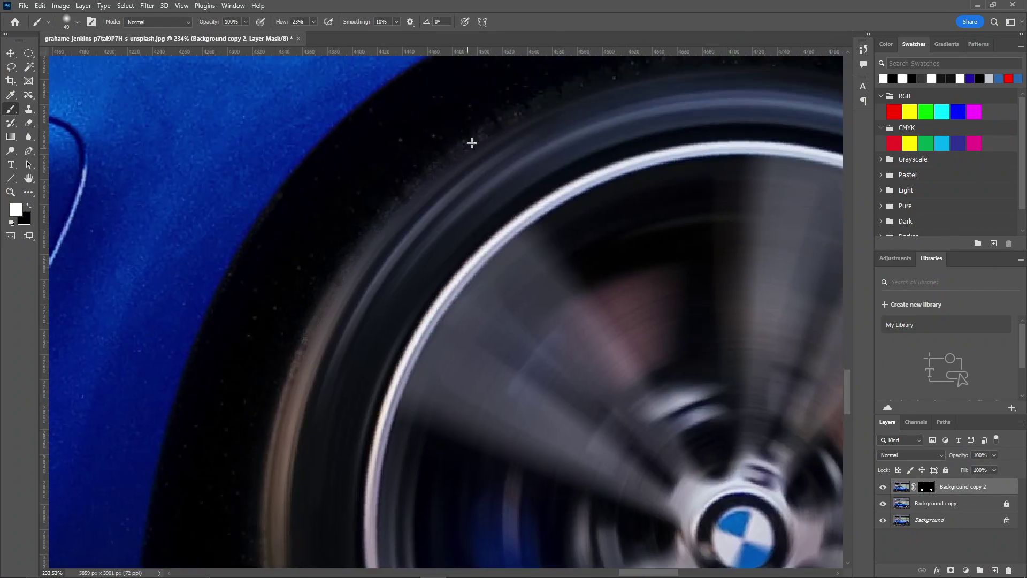
pyautogui.scroll(3, 534, 224)
pyautogui.hscroll(5, 369, 254)
pyautogui.scroll(-5, 368, 254)
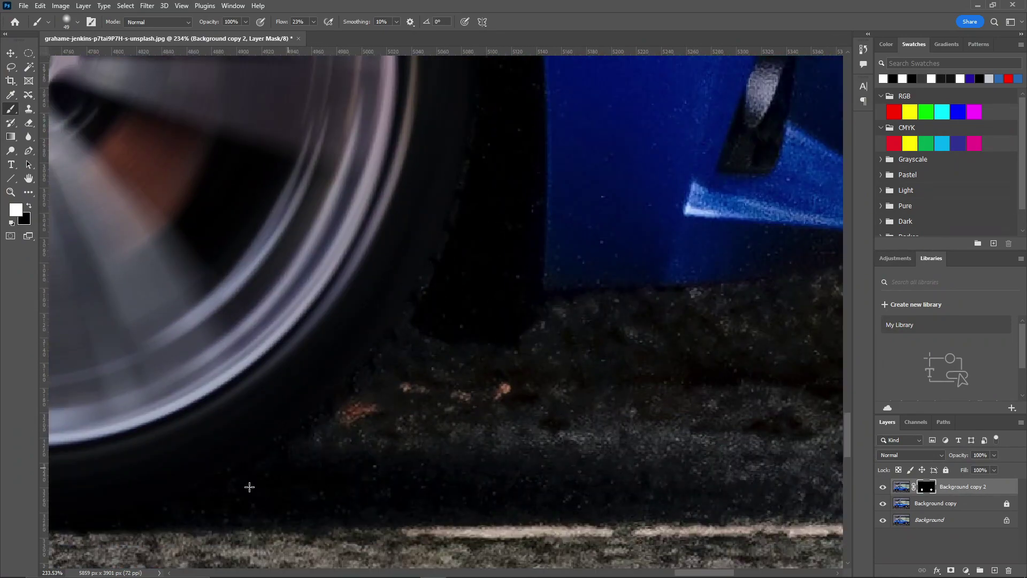
pyautogui.scroll(-5, 334, 346)
pyautogui.scroll(5, 334, 346)
pyautogui.scroll(-6, 310, 454)
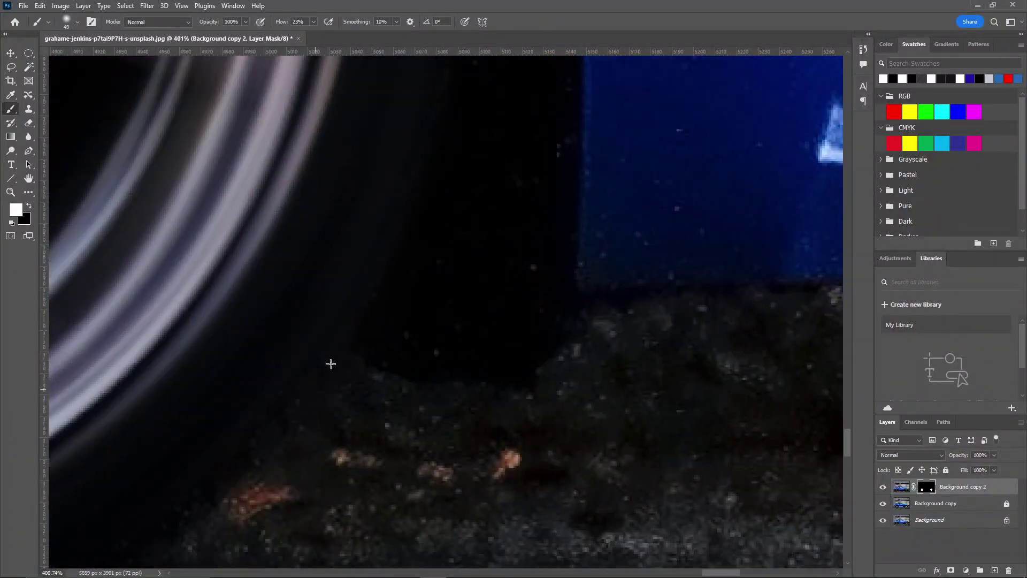
pyautogui.scroll(5, 354, 360)
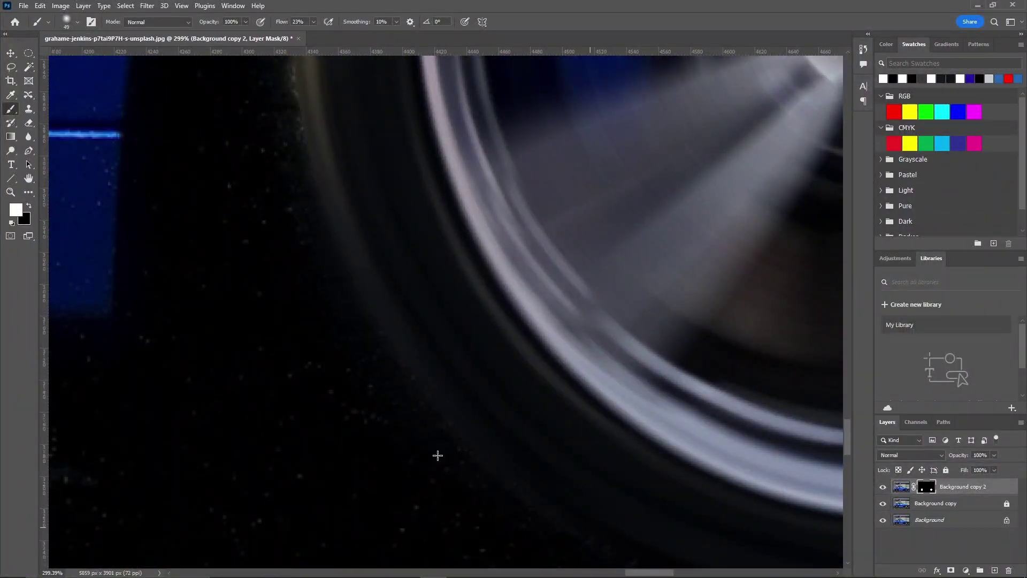
pyautogui.scroll(-5, 363, 246)
pyautogui.scroll(-6, 401, 325)
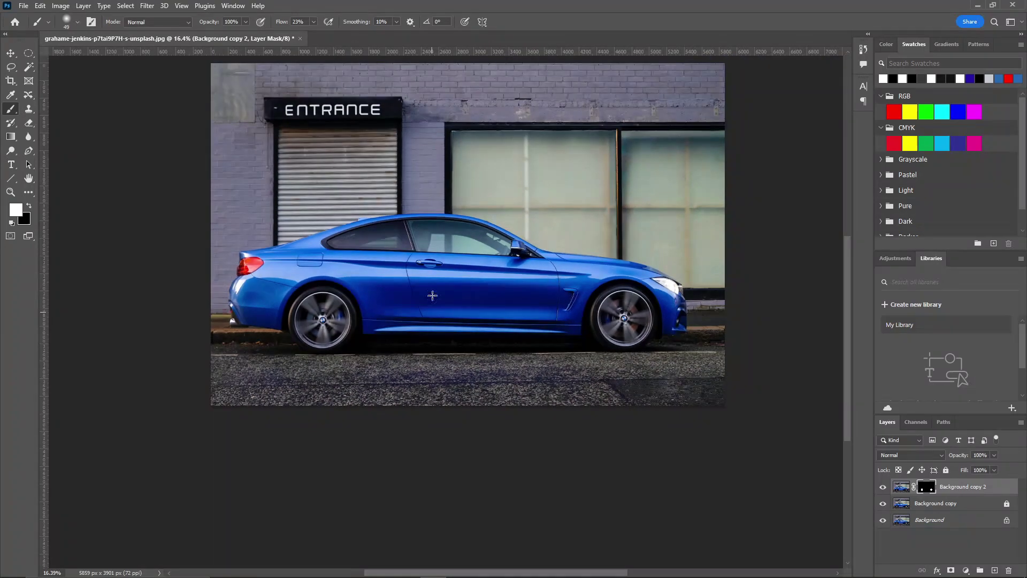
# Compare the original photo with the blurred-wheel version by repeatedly isolating the Background layer and restoring the others.
pyautogui.keyDown('alt'); pyautogui.click(882, 520); pyautogui.keyUp('alt')
pyautogui.keyDown('alt'); pyautogui.click(882, 524); pyautogui.keyUp('alt')
pyautogui.keyDown('alt'); pyautogui.click(882, 523); pyautogui.keyUp('alt')
pyautogui.keyDown('alt'); pyautogui.click(882, 524); pyautogui.keyUp('alt')
pyautogui.keyDown('alt'); pyautogui.click(882, 523); pyautogui.keyUp('alt')
pyautogui.keyDown('alt'); pyautogui.click(883, 524); pyautogui.keyUp('alt')
pyautogui.keyDown('alt'); pyautogui.click(883, 523); pyautogui.keyUp('alt')
pyautogui.keyDown('alt'); pyautogui.click(882, 524); pyautogui.keyUp('alt')
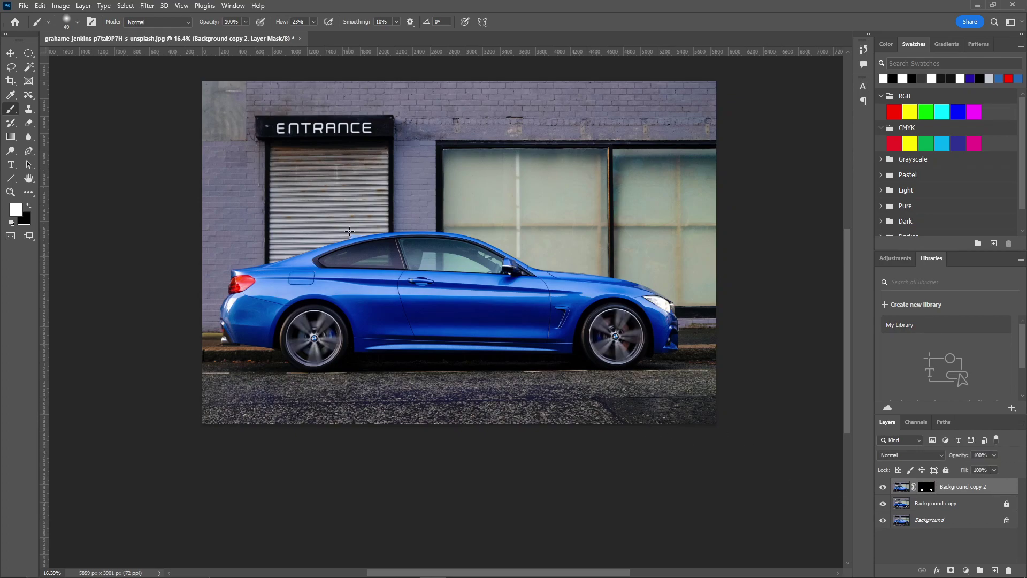
pyautogui.click(23, 6)
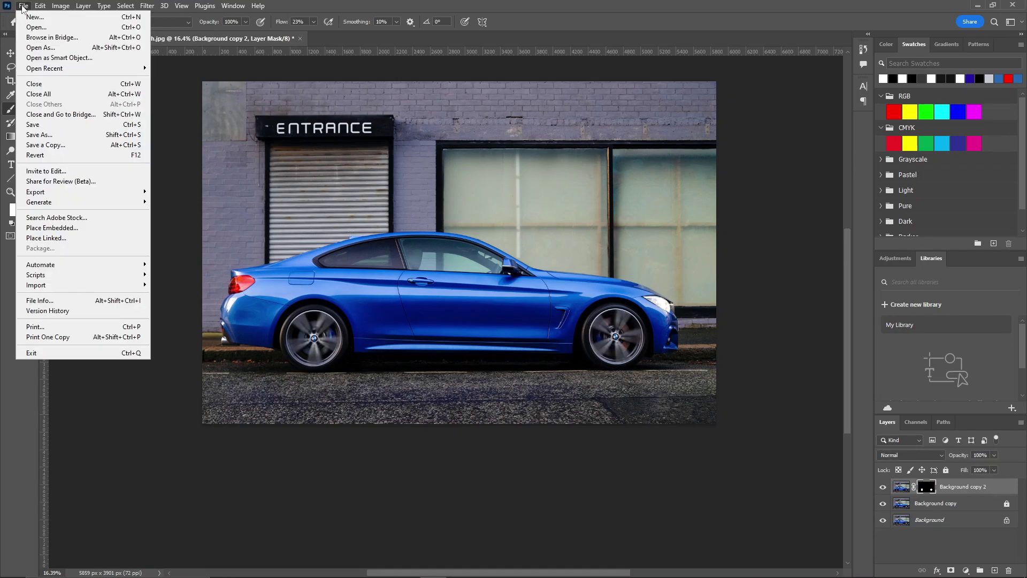
pyautogui.click(54, 135)
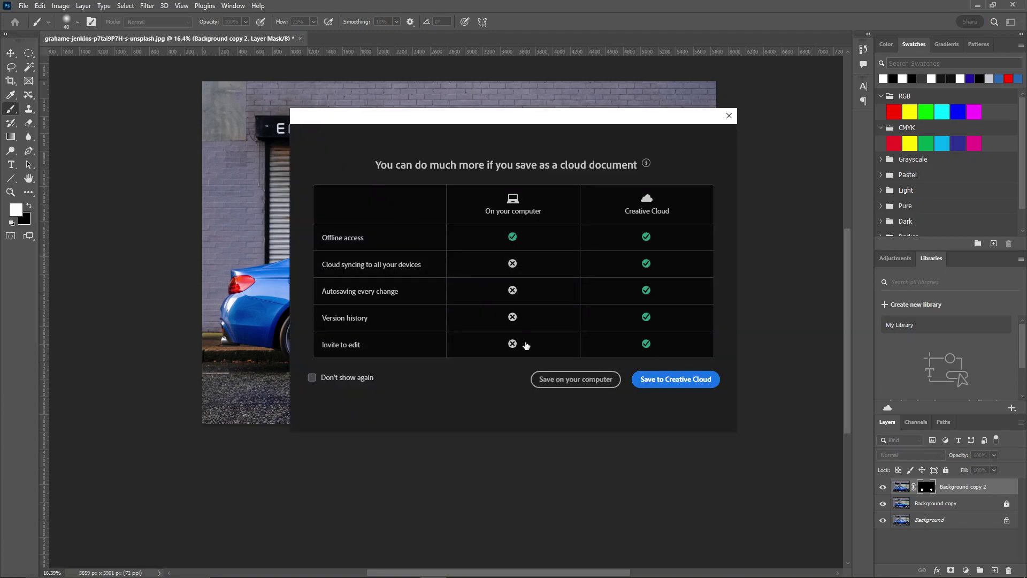
pyautogui.click(729, 116)
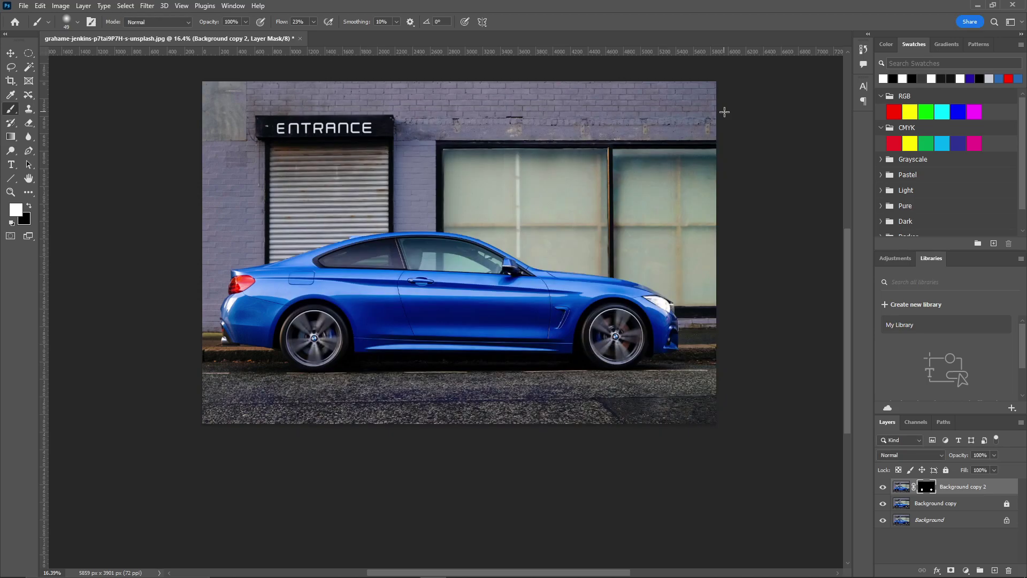